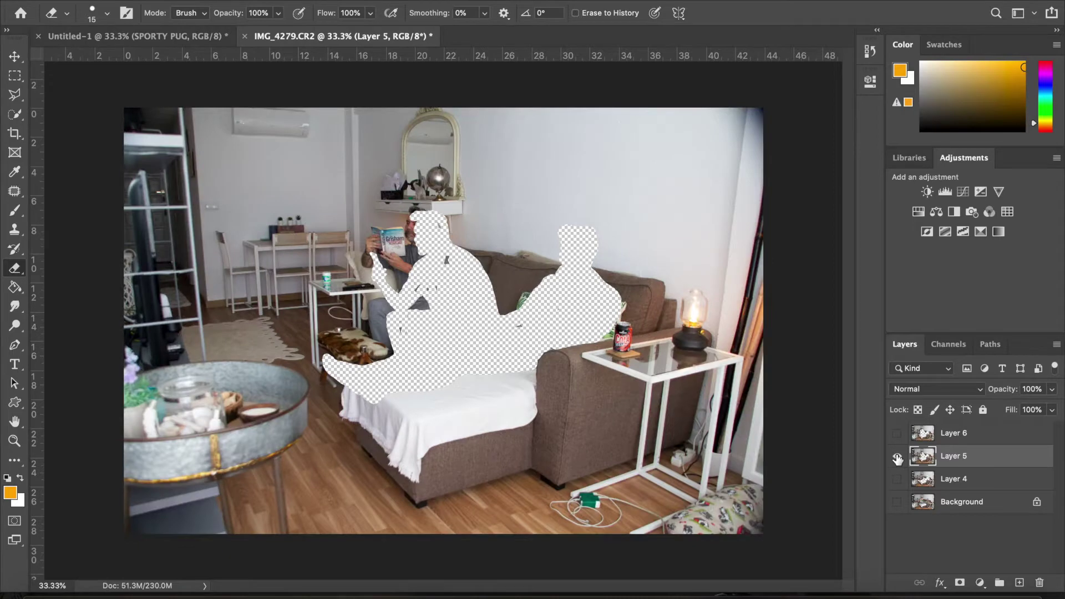
# Hide Layer 5, inspect Layer 6 on its own, and hide it as well.
pyautogui.click(898, 460)
pyautogui.click(898, 434)
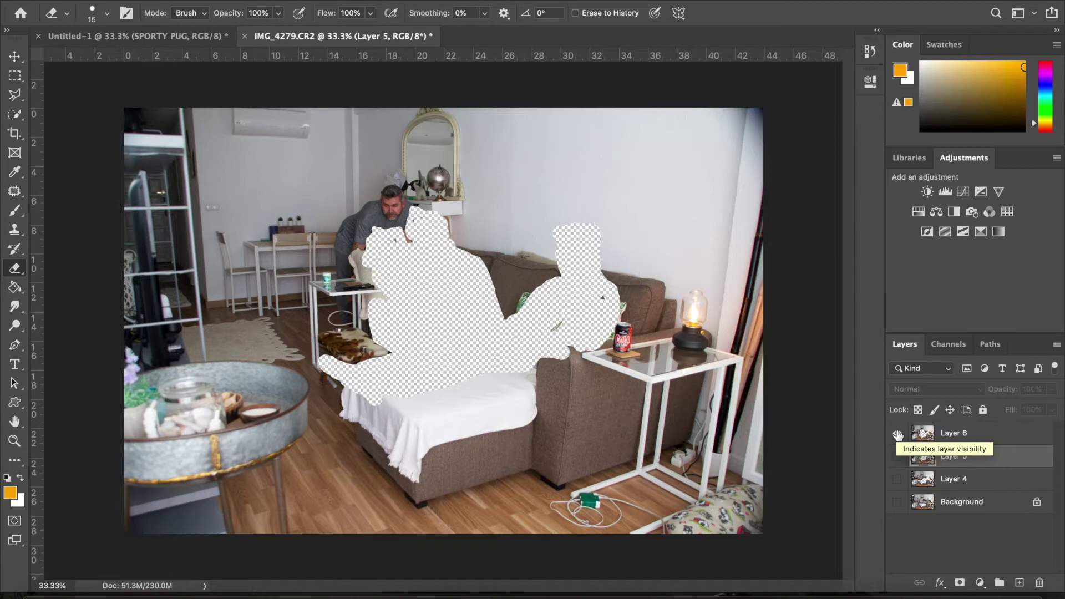
pyautogui.click(898, 435)
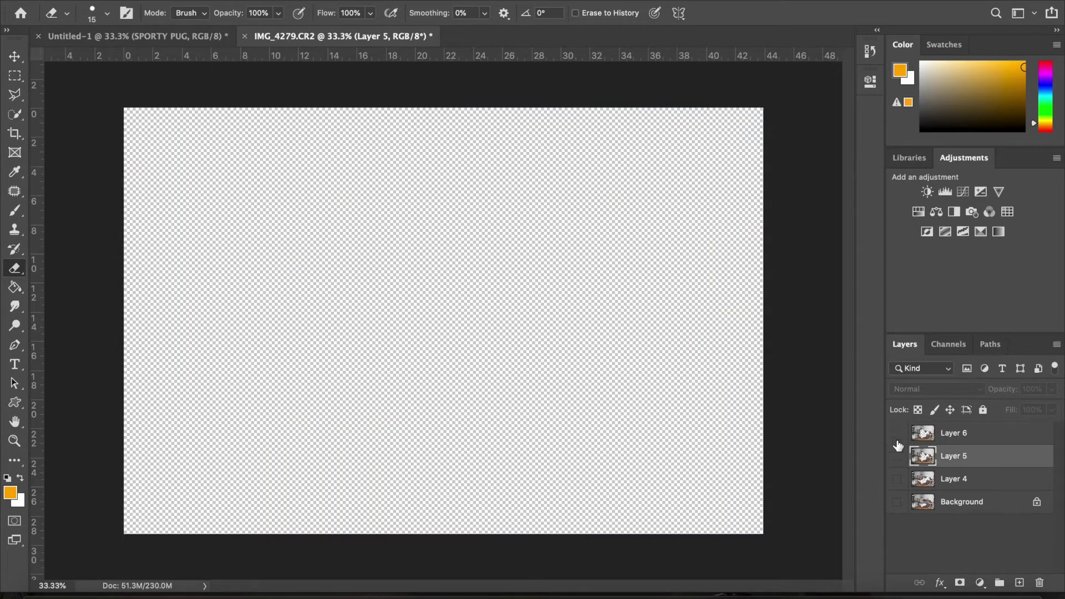
# Make the Background, Layer 4, Layer 5 and Layer 6 visible from the lowest layer upward.
pyautogui.click(898, 503)
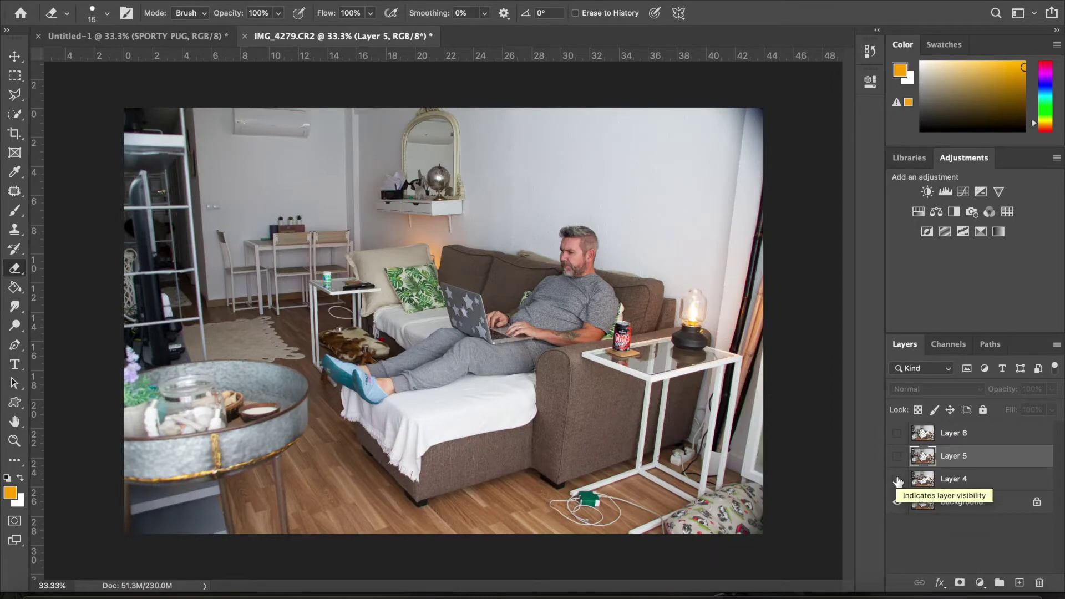
pyautogui.click(897, 479)
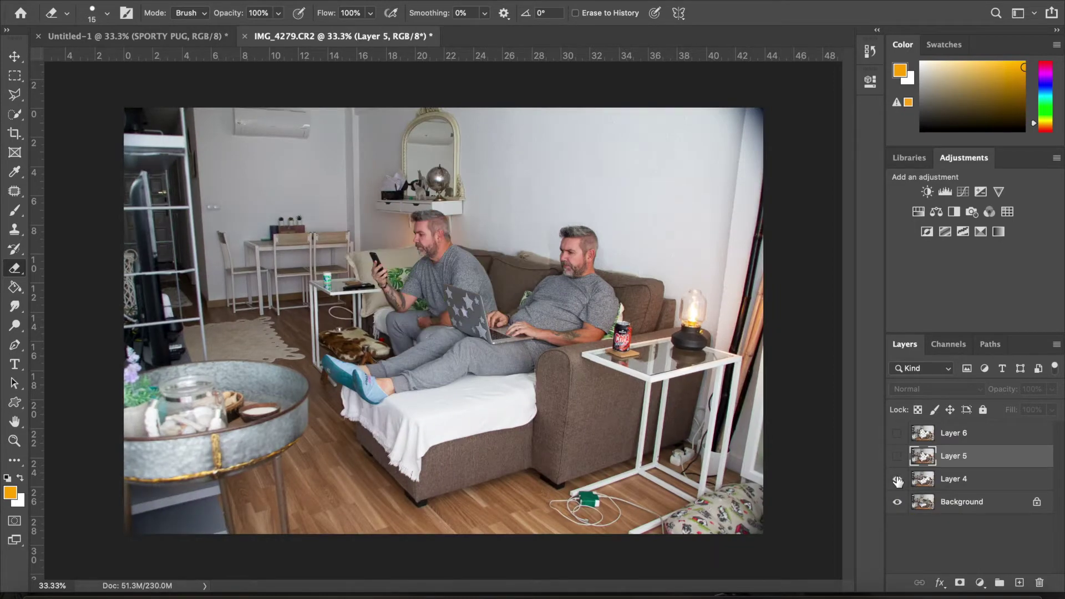
pyautogui.click(898, 456)
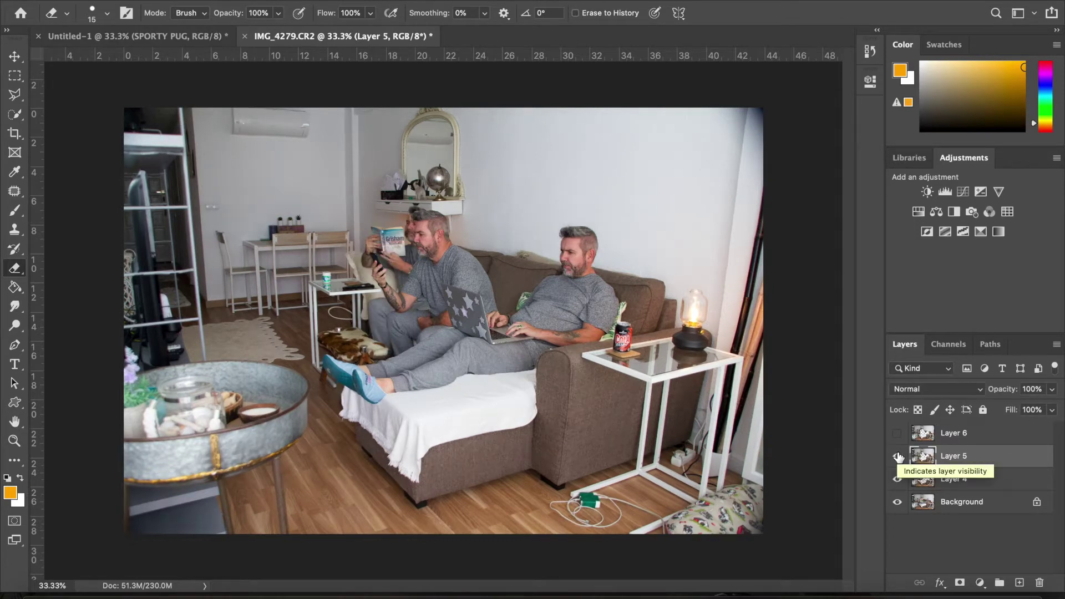
pyautogui.click(898, 434)
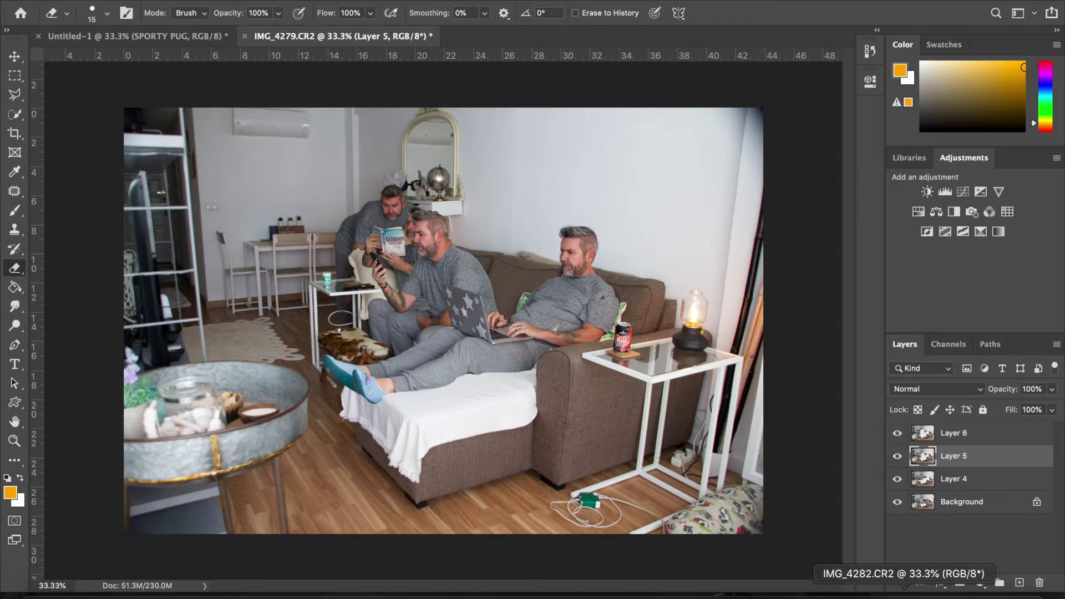
# Restore the minimized IMG_4282, IMG_4281 and IMG_4280 photo windows and cascade them over the composite for viewing.
pyautogui.click(905, 592)
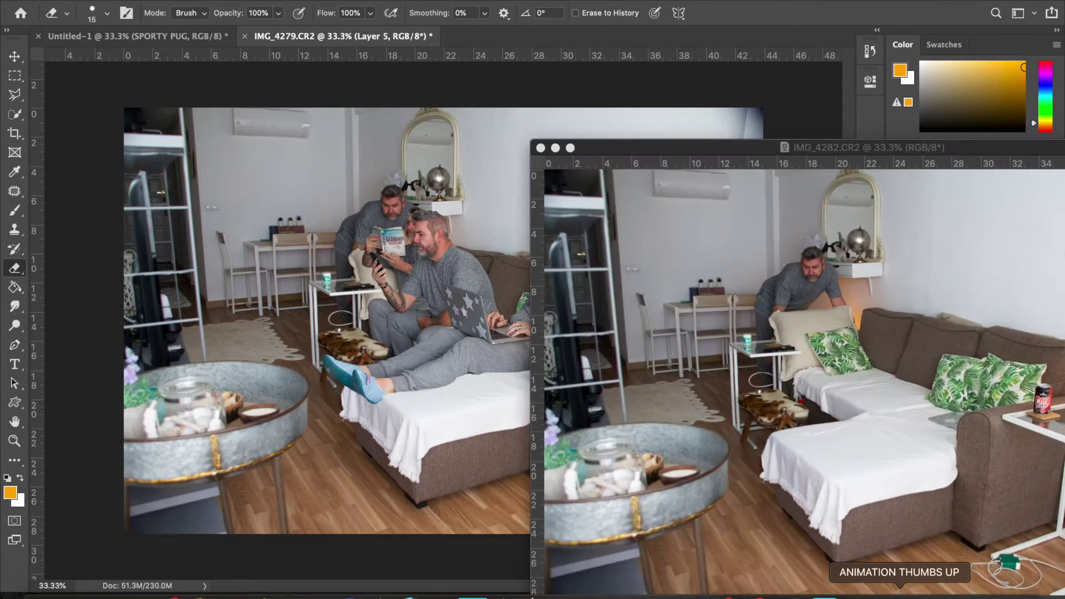
pyautogui.click(645, 152)
pyautogui.moveTo(642, 153); pyautogui.dragTo(225, 84)
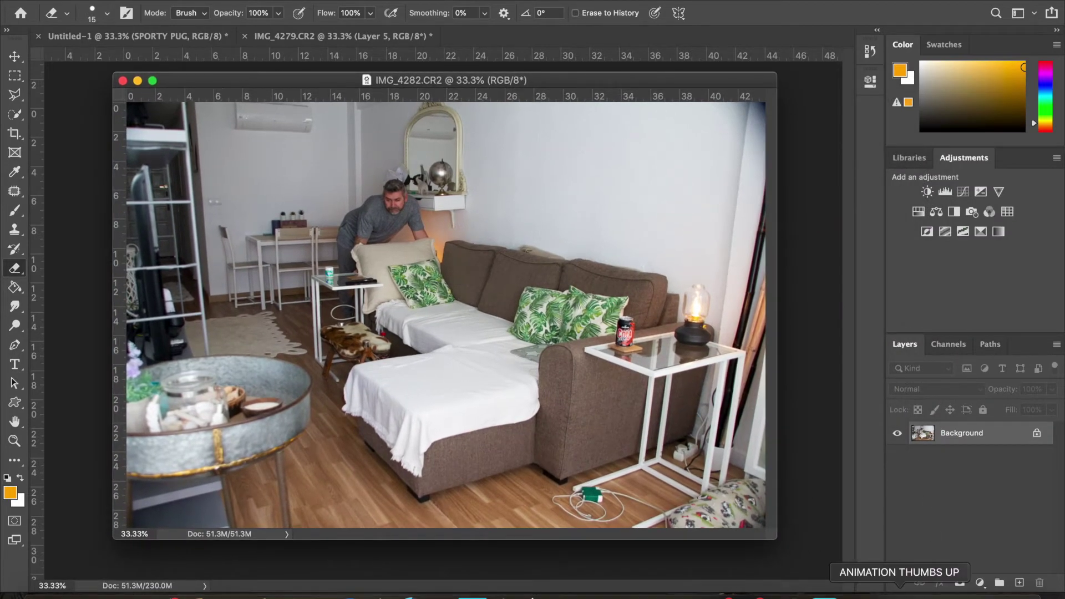
pyautogui.click(927, 594)
pyautogui.moveTo(924, 166); pyautogui.dragTo(513, 127)
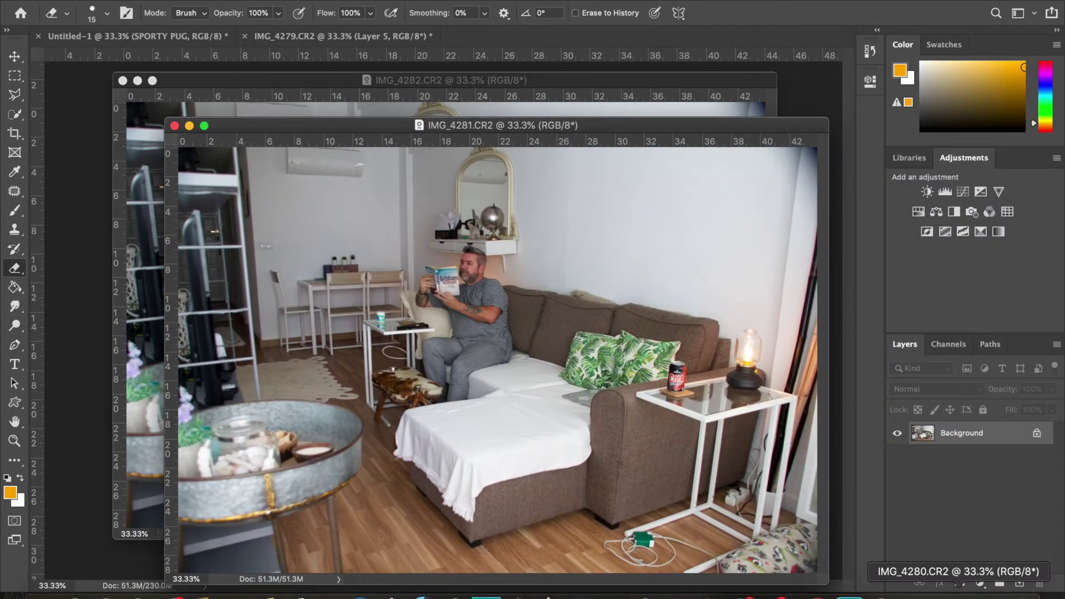
pyautogui.click(958, 590)
pyautogui.moveTo(959, 163); pyautogui.dragTo(703, 166)
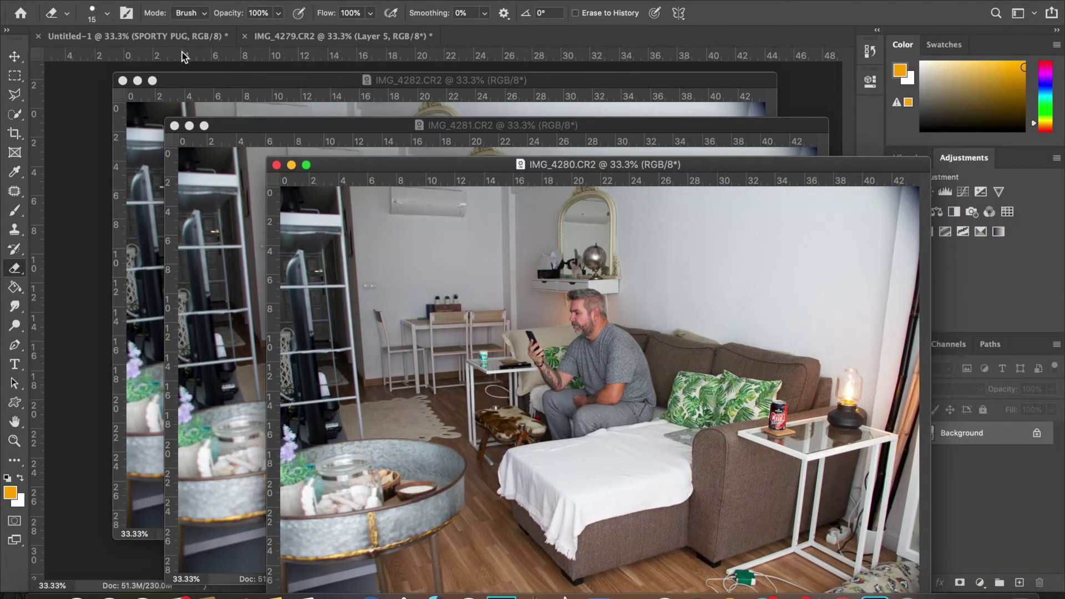
# Switch to the Eraser tool and enlarge its brush to 175 px.
pyautogui.click(15, 56)
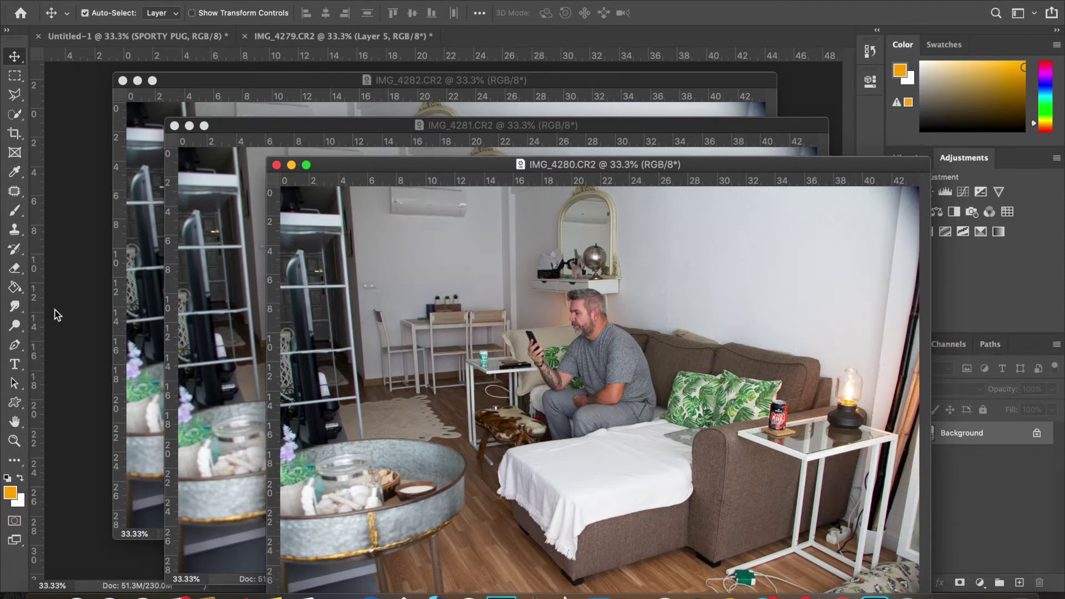
pyautogui.click(15, 271)
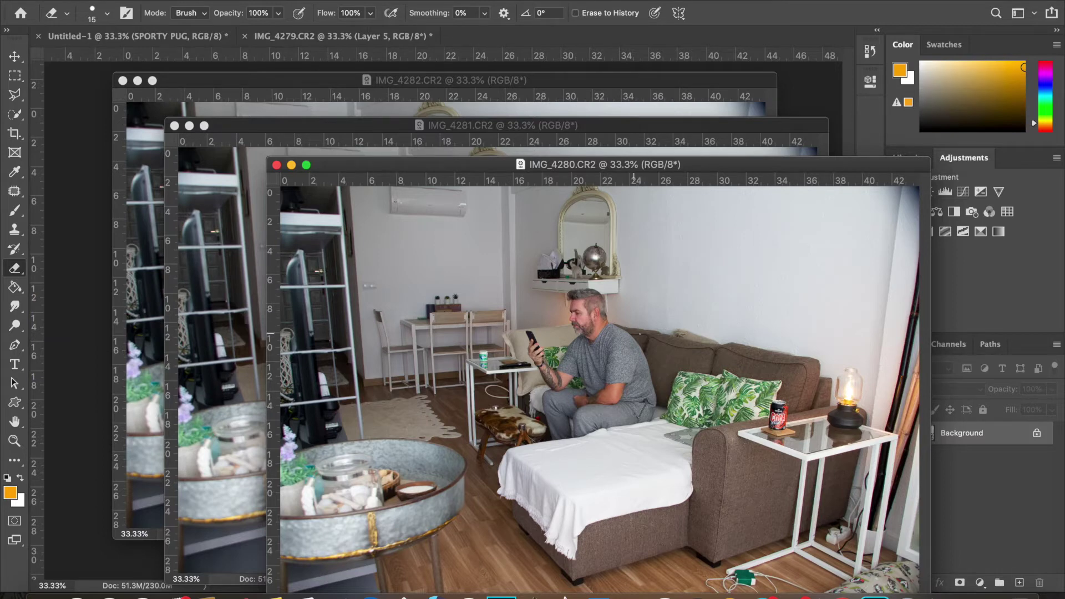
pyautogui.press(']')
pyautogui.press(']')
pyautogui.press(']')
pyautogui.press(']')
pyautogui.press(']')
pyautogui.press(']')
pyautogui.press(']')
pyautogui.press(']')
pyautogui.press(']')
pyautogui.press(']')
pyautogui.press(']')
# Minimize the IMG_4280, IMG_4281 and IMG_4282 photo windows to return to the IMG_4279 composite.
pyautogui.click(291, 165)
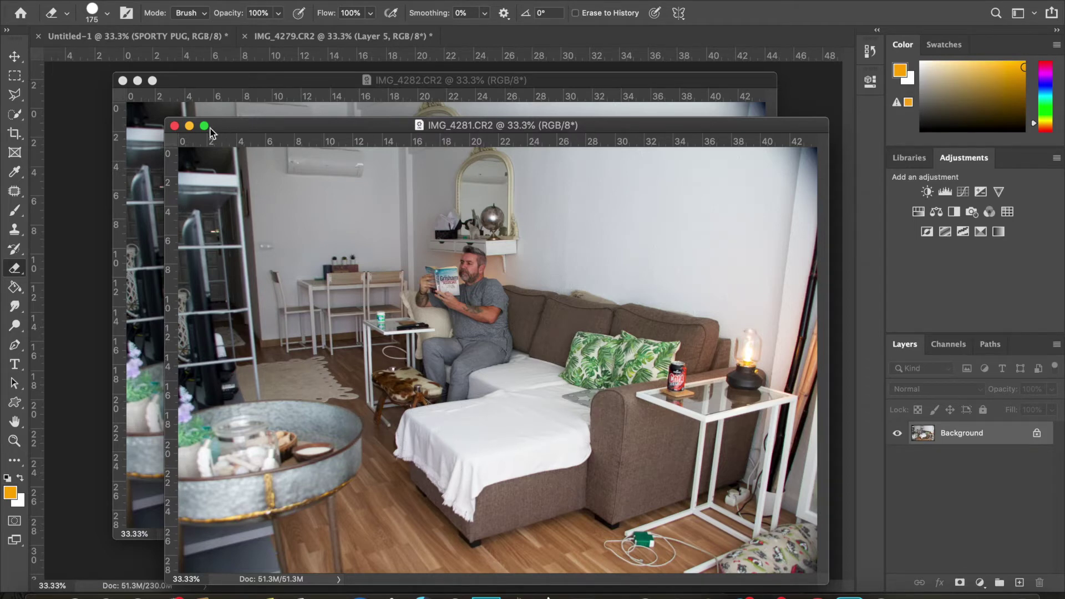
pyautogui.click(189, 126)
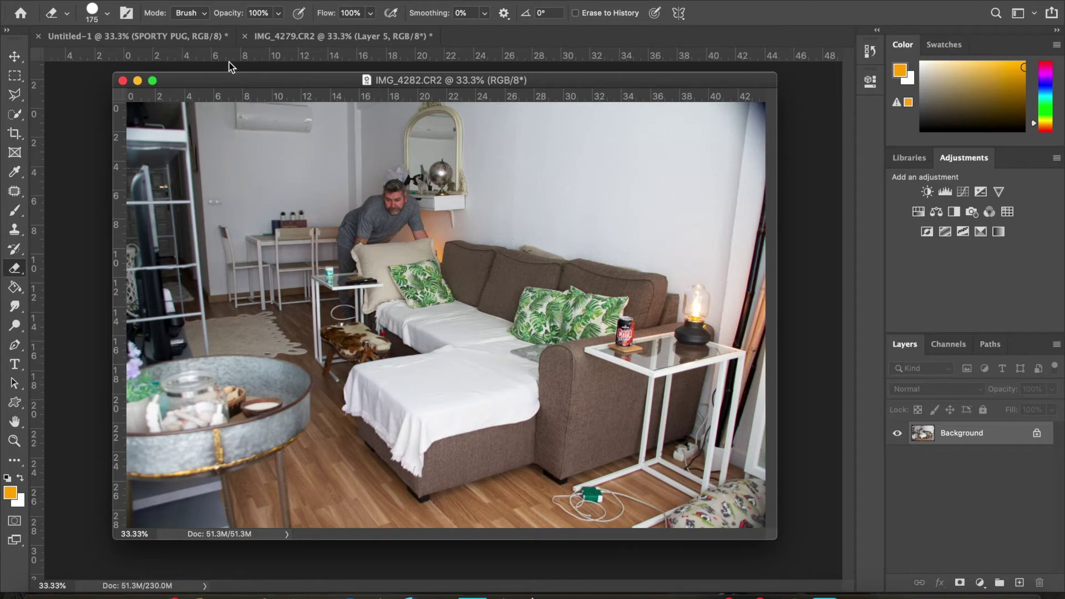
pyautogui.click(138, 81)
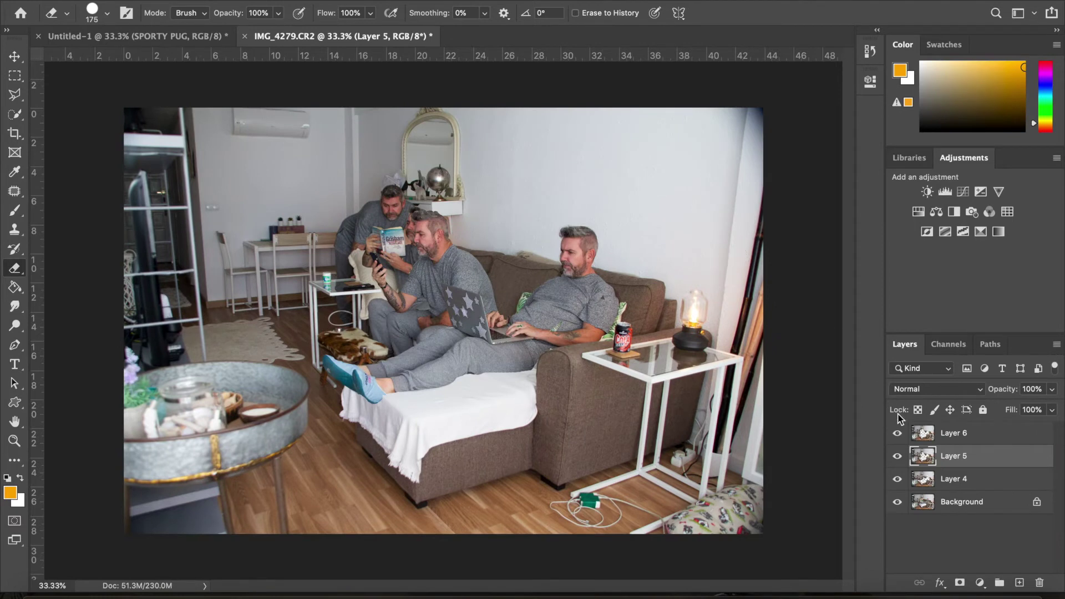
# Compare the composite by hiding Layers 6, 5 and 4 one by one and showing all three again.
pyautogui.click(898, 434)
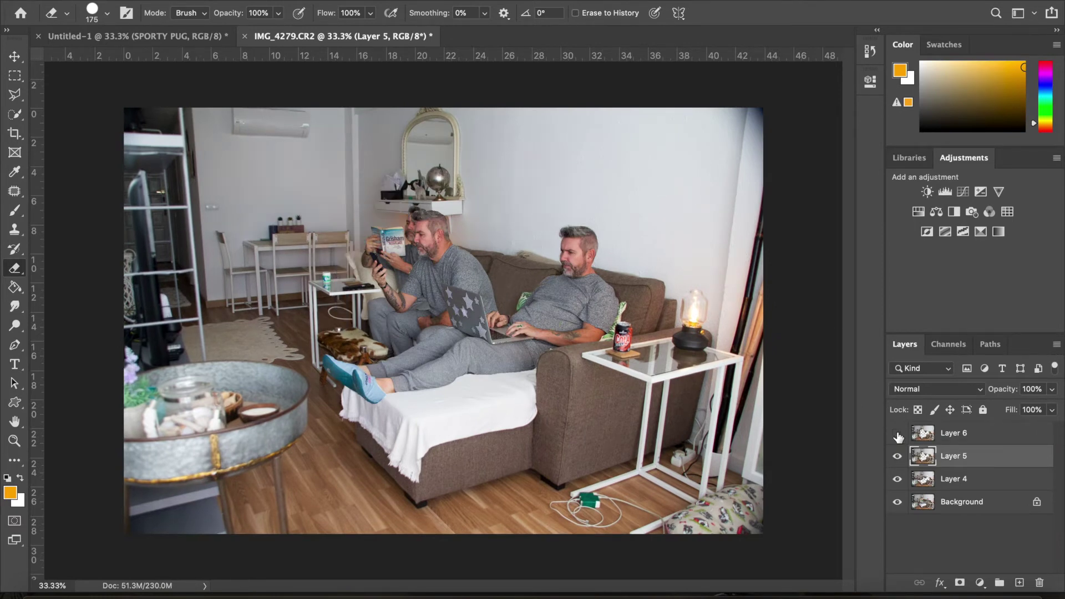
pyautogui.click(899, 457)
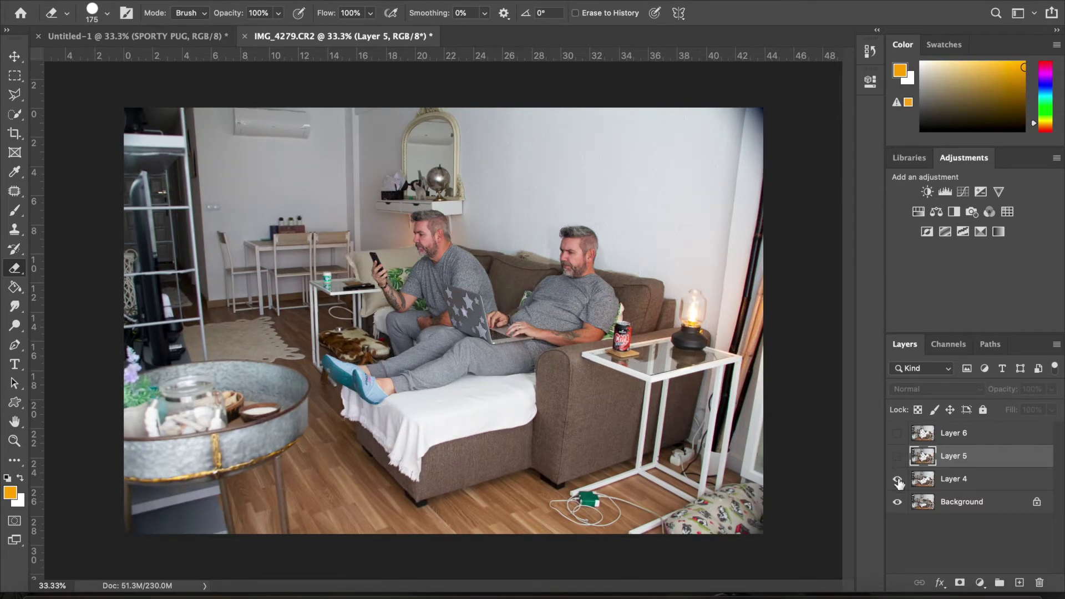
pyautogui.click(899, 480)
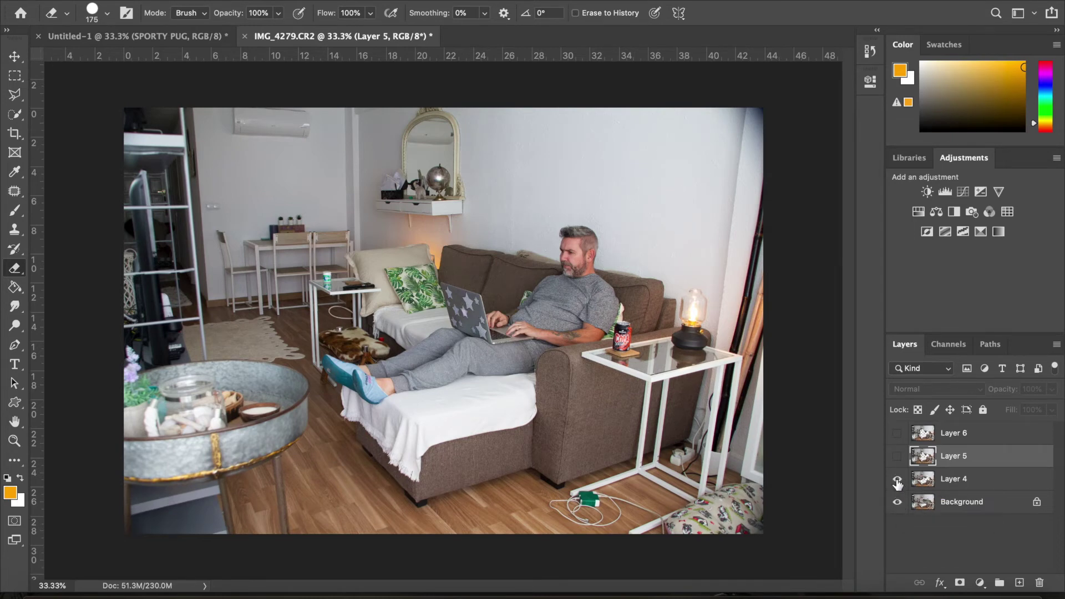
pyautogui.click(898, 478)
pyautogui.click(898, 456)
pyautogui.click(898, 433)
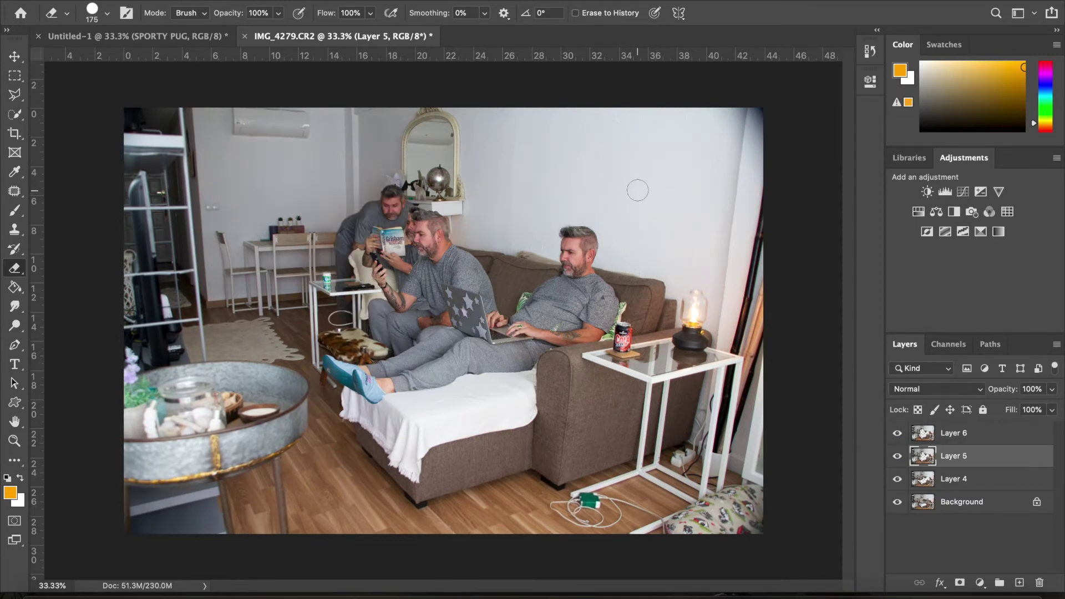
# Try a Curves adjustment above Layer 5 that slightly lifts the shadows, and hide the adjustment layer.
pyautogui.click(14, 56)
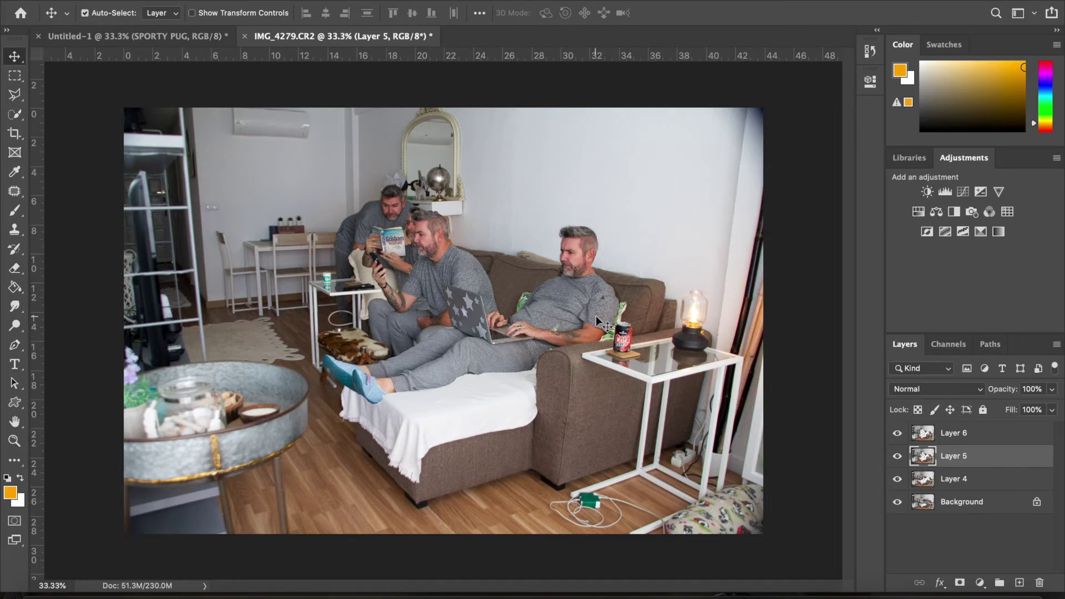
pyautogui.click(965, 192)
pyautogui.moveTo(722, 274)
pyautogui.mouseDown()
pyautogui.moveTo(724, 289)
pyautogui.moveTo(723, 264)
pyautogui.mouseUp()
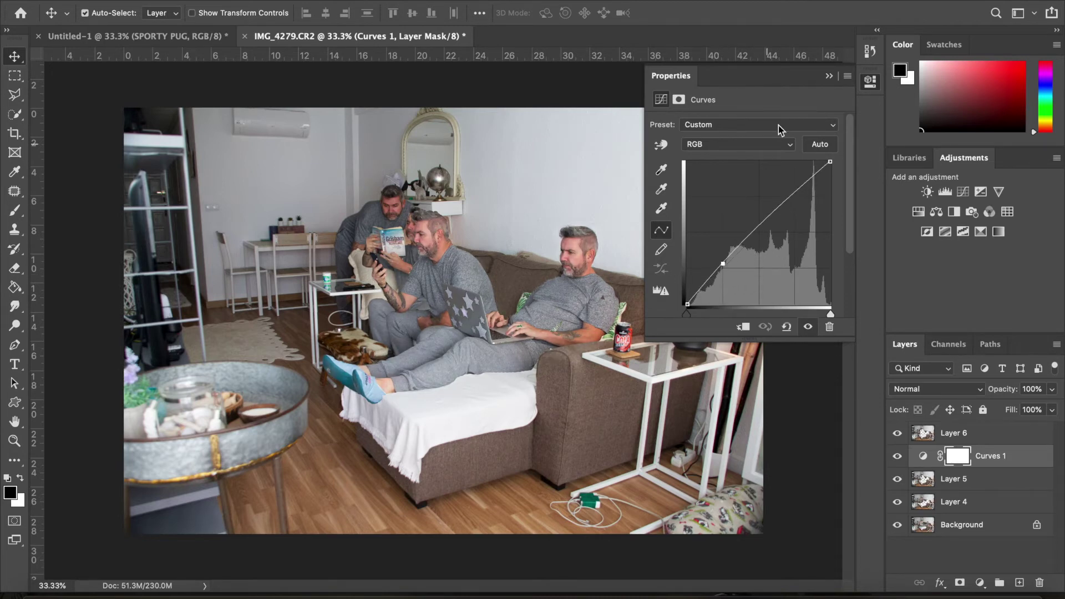
pyautogui.click(830, 76)
pyautogui.click(897, 457)
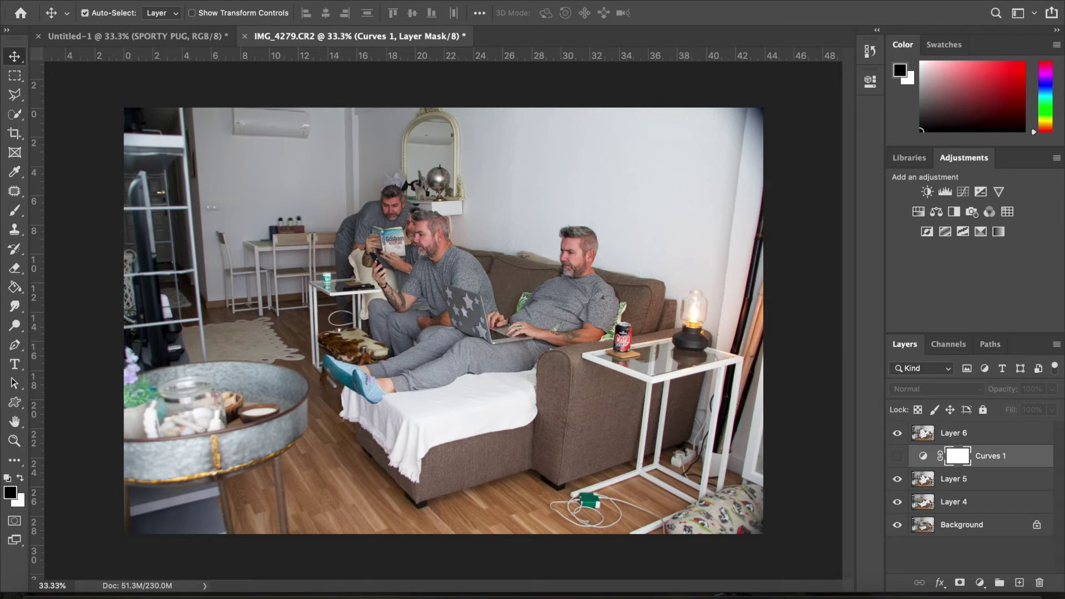
# Flatten the composite into a single Background layer, discarding the hidden layer.
pyautogui.click(228, 3)
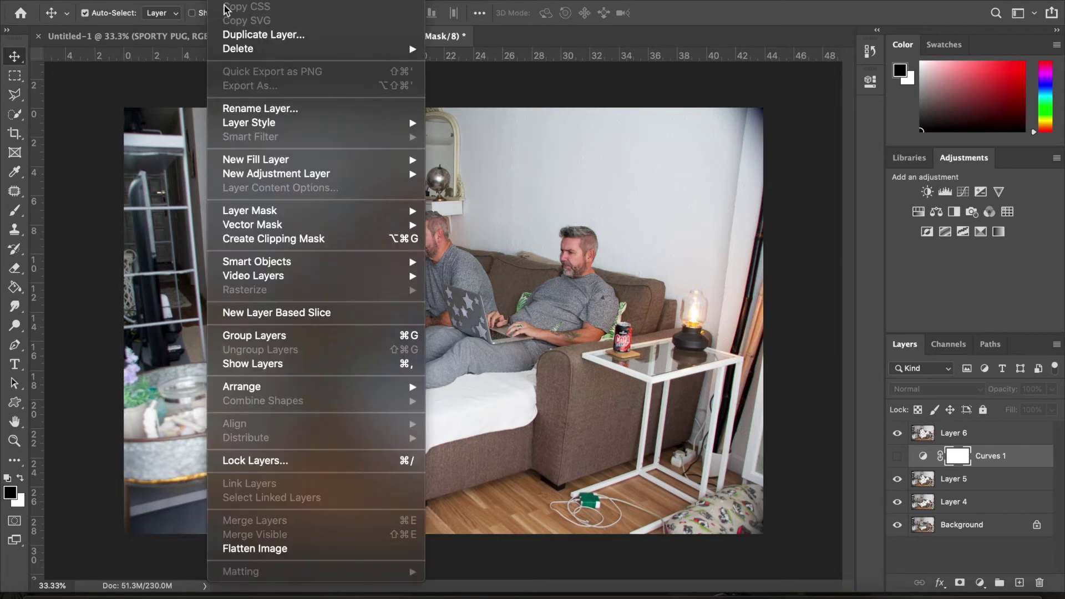
pyautogui.click(290, 548)
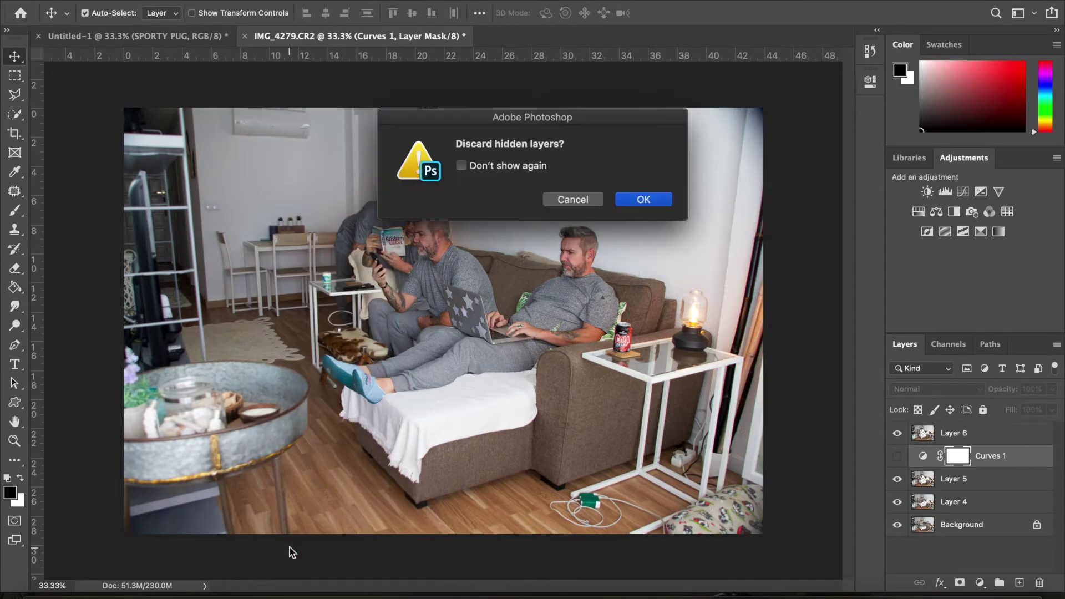
pyautogui.click(631, 198)
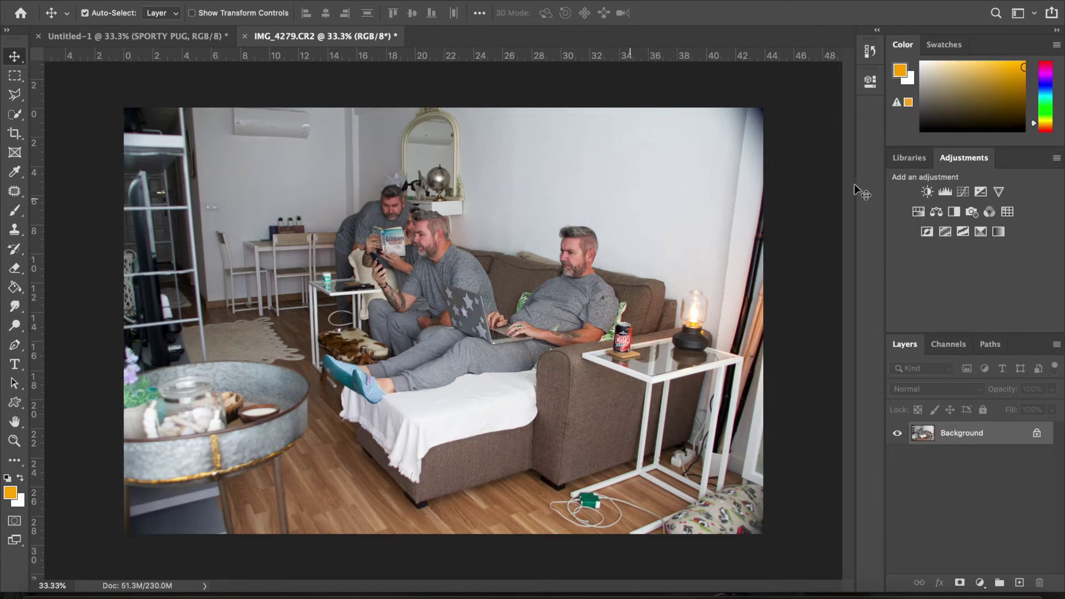
# Add a Curves adjustment above the flattened Background with slightly lowered midtones and raised highlights in a gentle S-curve.
pyautogui.click(963, 192)
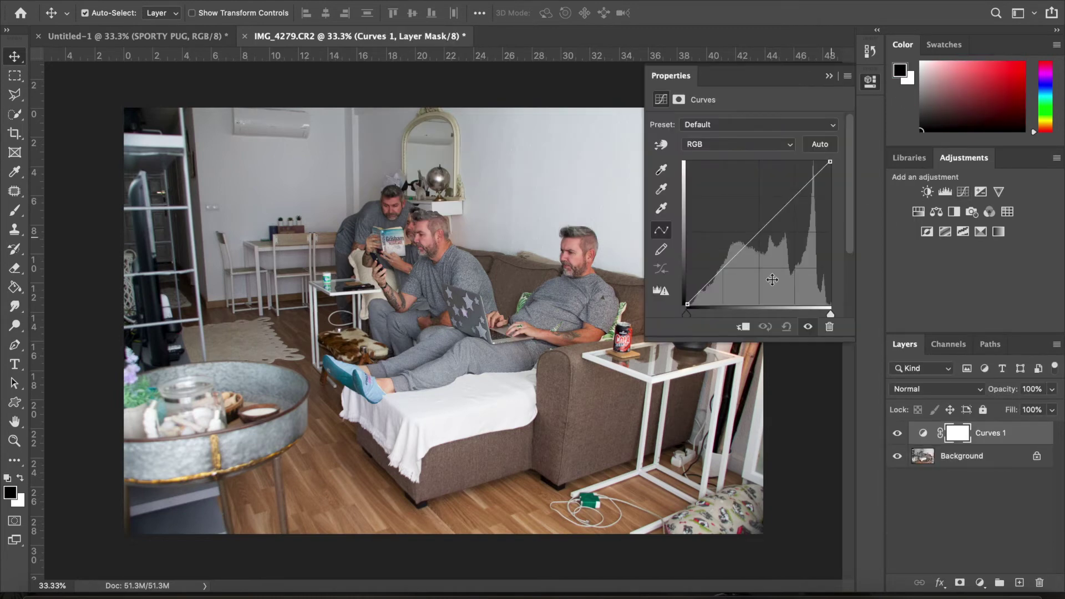
pyautogui.click(747, 243)
pyautogui.moveTo(746, 243); pyautogui.dragTo(748, 251)
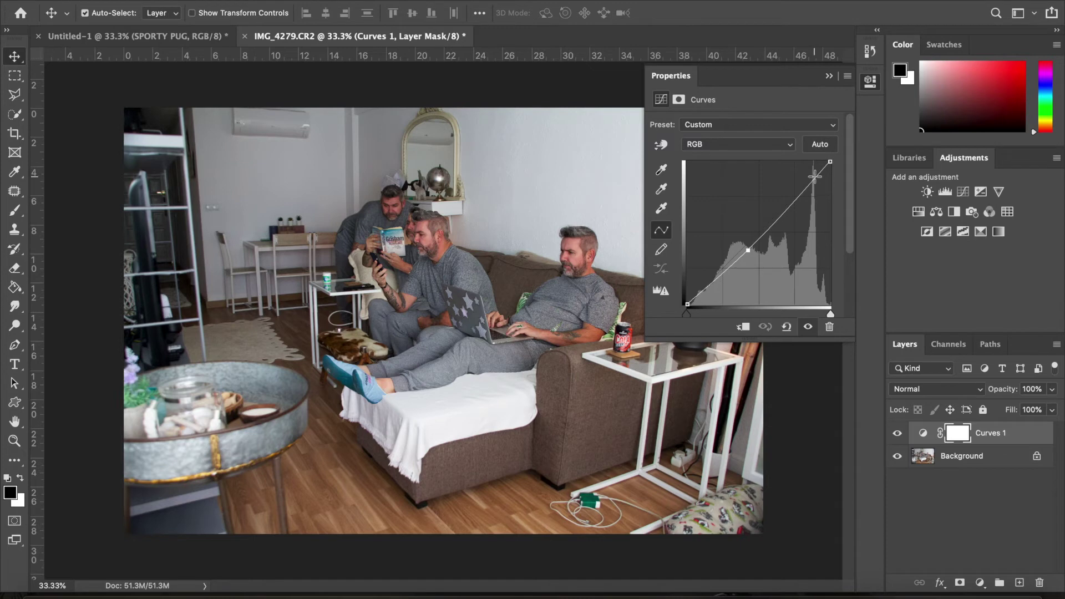
pyautogui.moveTo(814, 178); pyautogui.dragTo(811, 177)
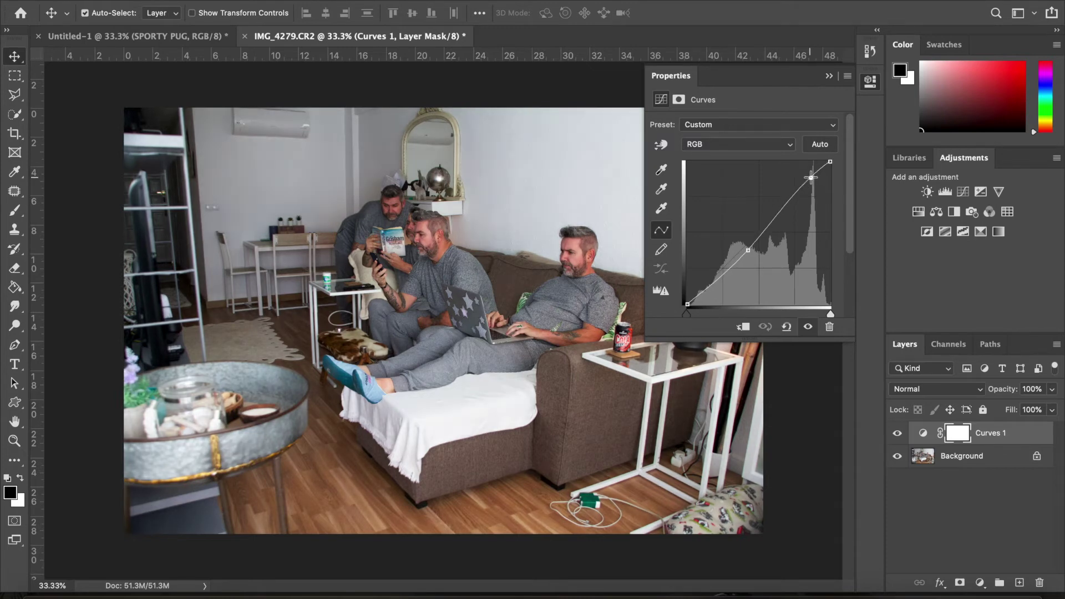
pyautogui.click(829, 78)
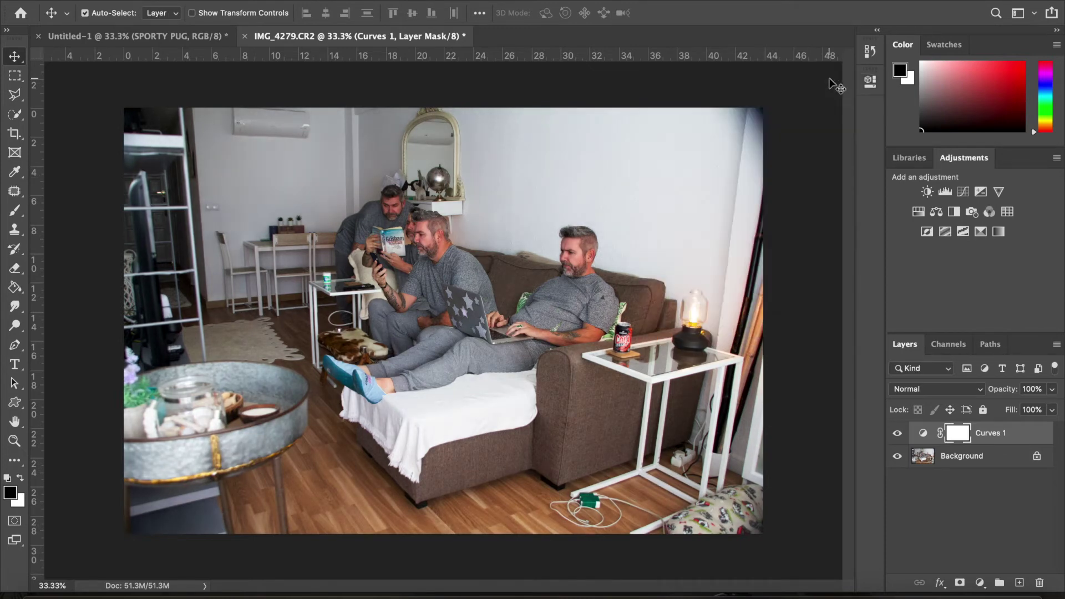
# Add a Brightness/Contrast adjustment with brightness 14 and slightly increased contrast.
pyautogui.click(929, 192)
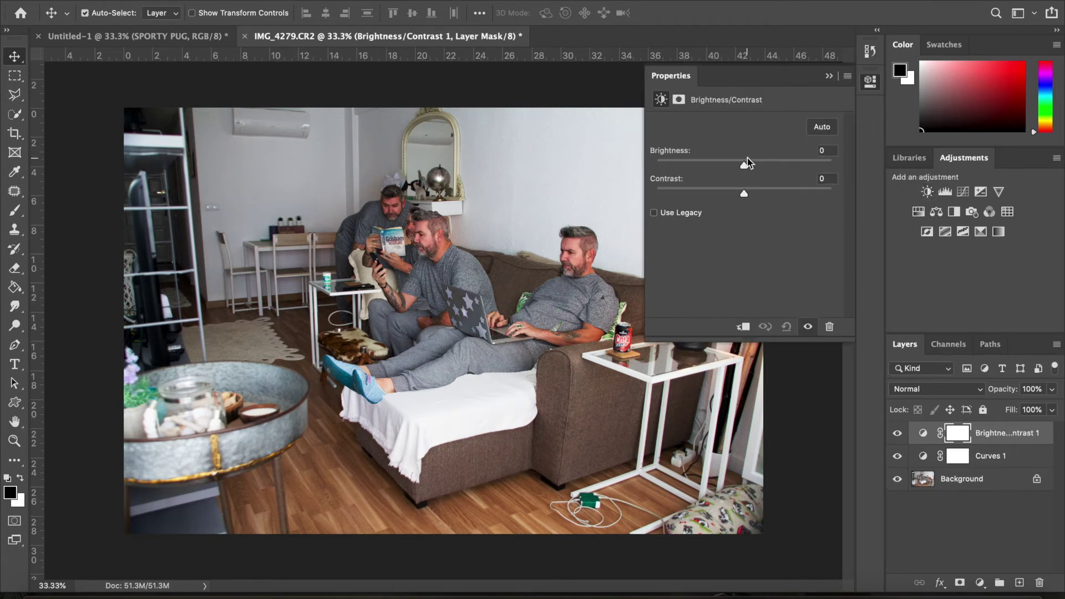
pyautogui.moveTo(744, 168); pyautogui.dragTo(753, 169)
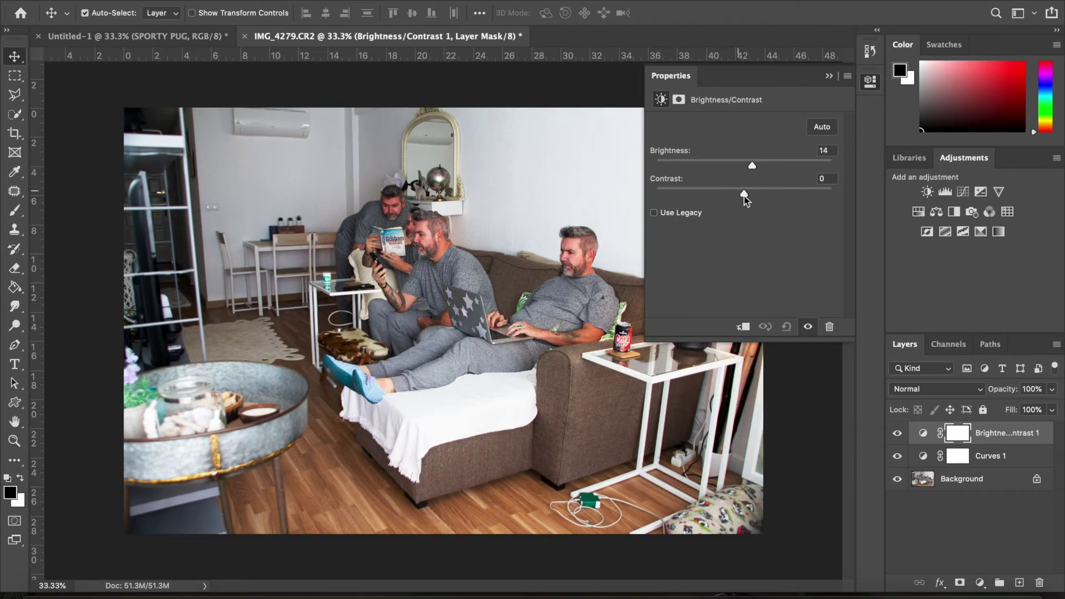
pyautogui.moveTo(752, 199)
pyautogui.mouseDown()
pyautogui.moveTo(727, 198)
pyautogui.moveTo(749, 197)
pyautogui.mouseUp()
pyautogui.click(829, 76)
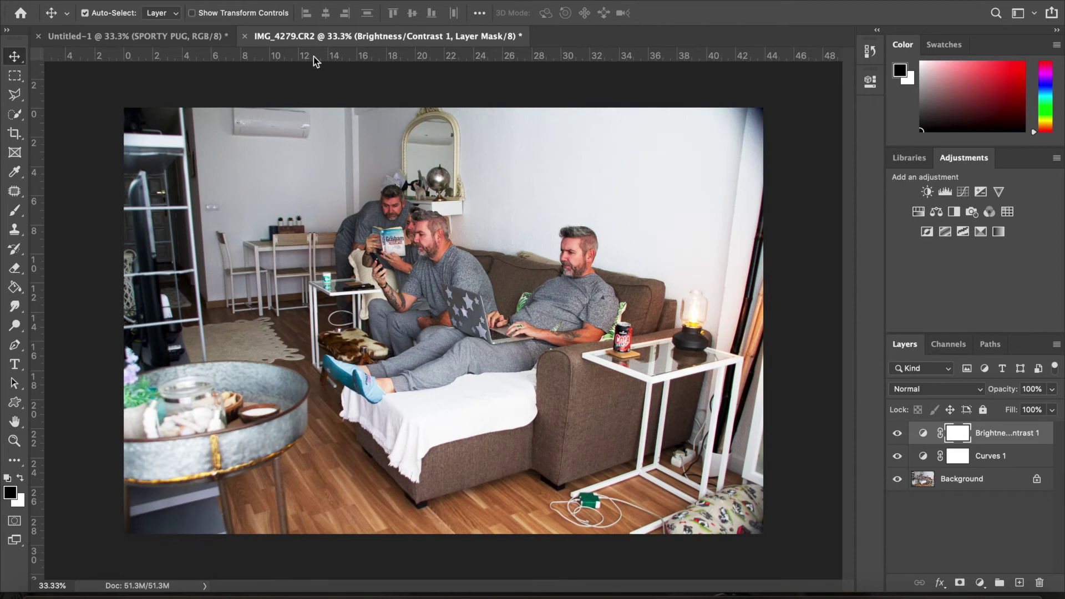
# Crop the image inward on all four sides, trimming the dark wall edge, patterned cushion and lower floor.
pyautogui.click(14, 133)
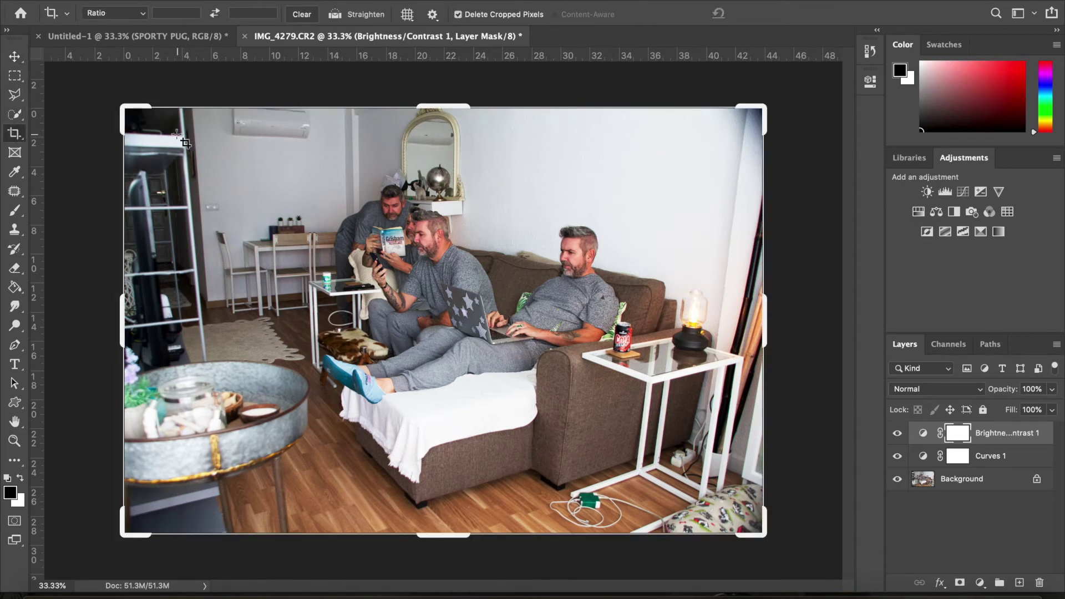
pyautogui.moveTo(167, 127); pyautogui.dragTo(719, 510)
pyautogui.press('Return')
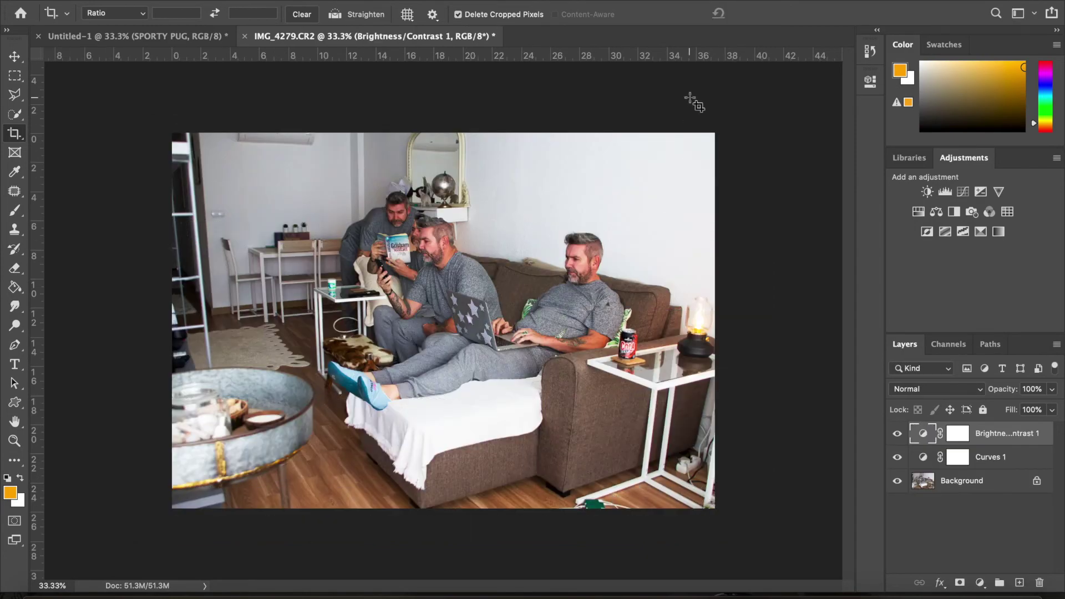
# Flatten the Curves and Brightness/Contrast adjustments into the Background layer.
pyautogui.click(225, 0)
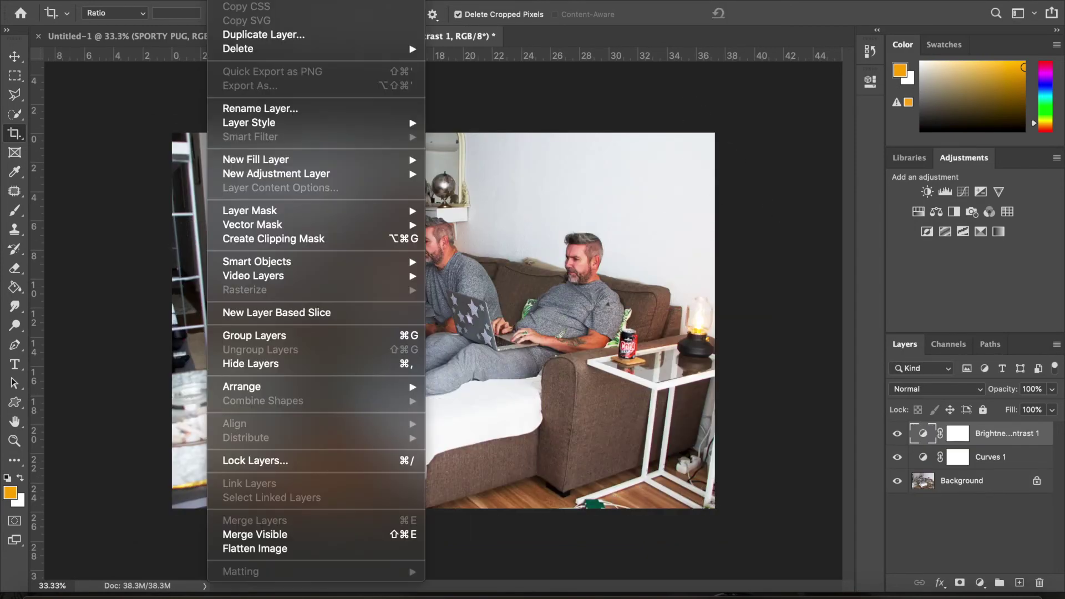
pyautogui.click(271, 549)
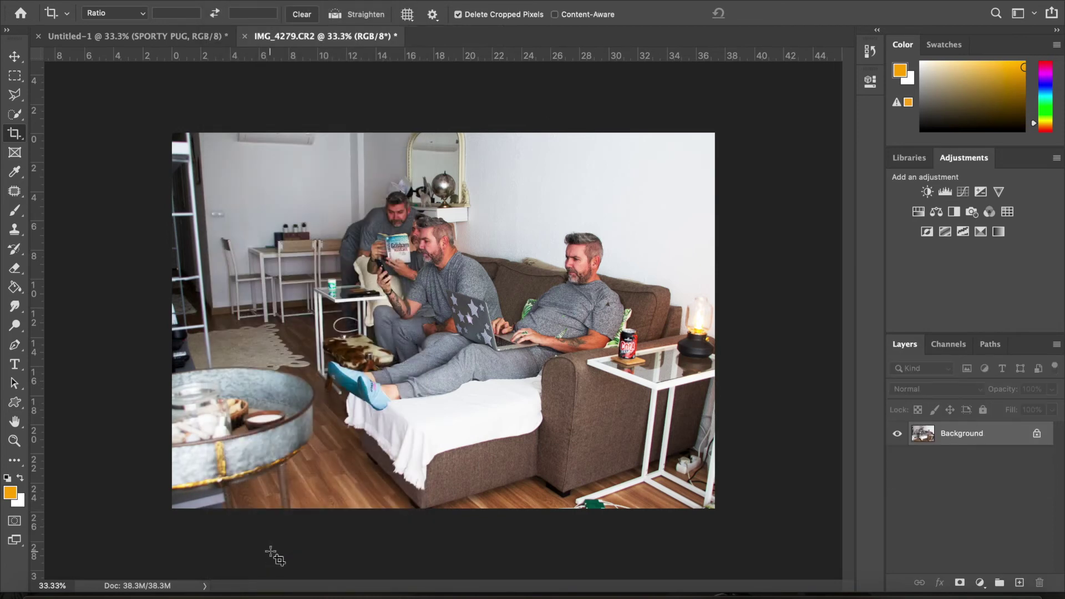
# Save the image on the computer's Desktop as the PNG file "4 of Me.png", using the large file size (fastest saving) option.
pyautogui.click(116, 1)
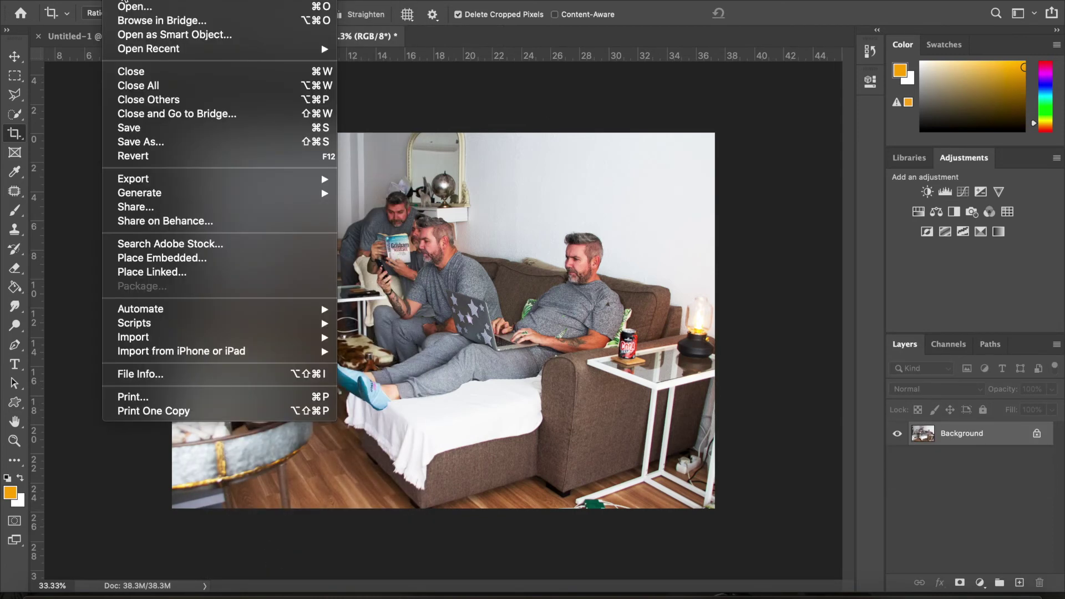
pyautogui.click(159, 142)
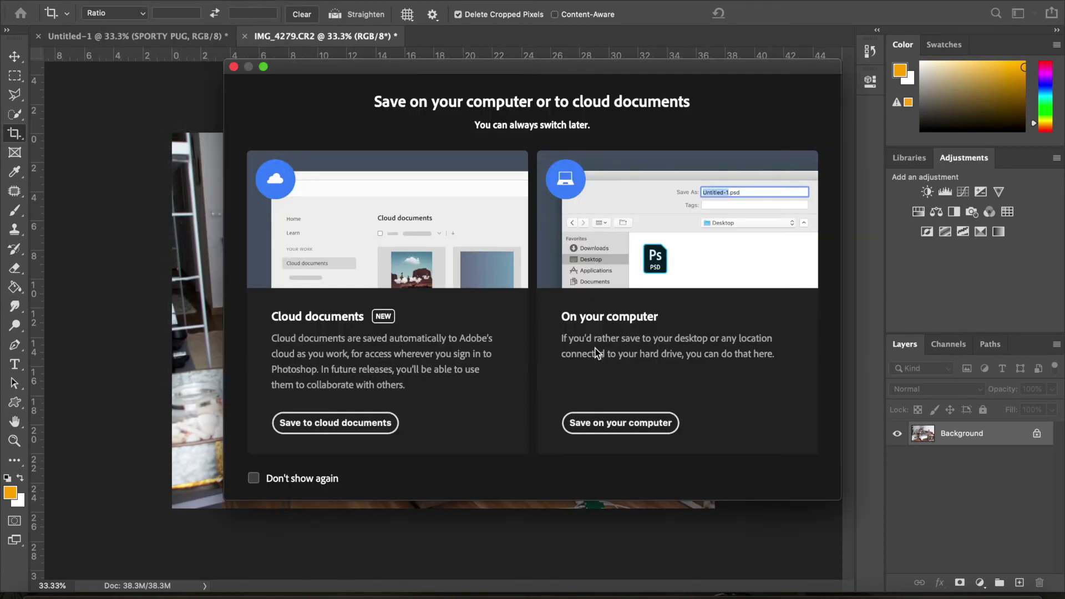
pyautogui.click(621, 422)
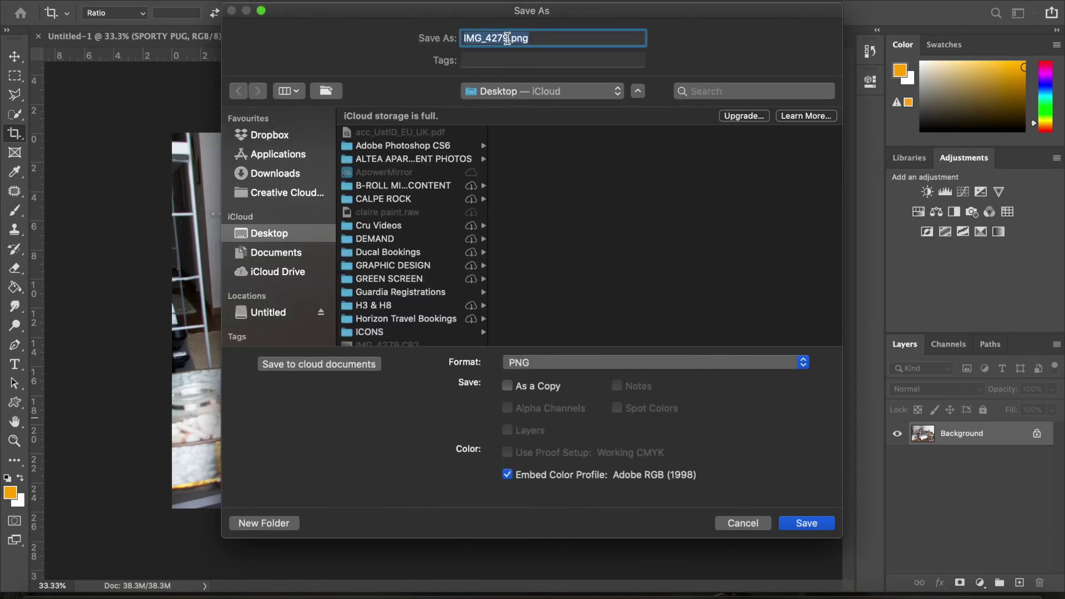
pyautogui.click(507, 38)
pyautogui.press('BackSpace')
pyautogui.press('BackSpace')
pyautogui.press('BackSpace')
pyautogui.press('BackSpace')
pyautogui.press('BackSpace')
pyautogui.press('BackSpace')
pyautogui.press('BackSpace')
pyautogui.press('BackSpace')
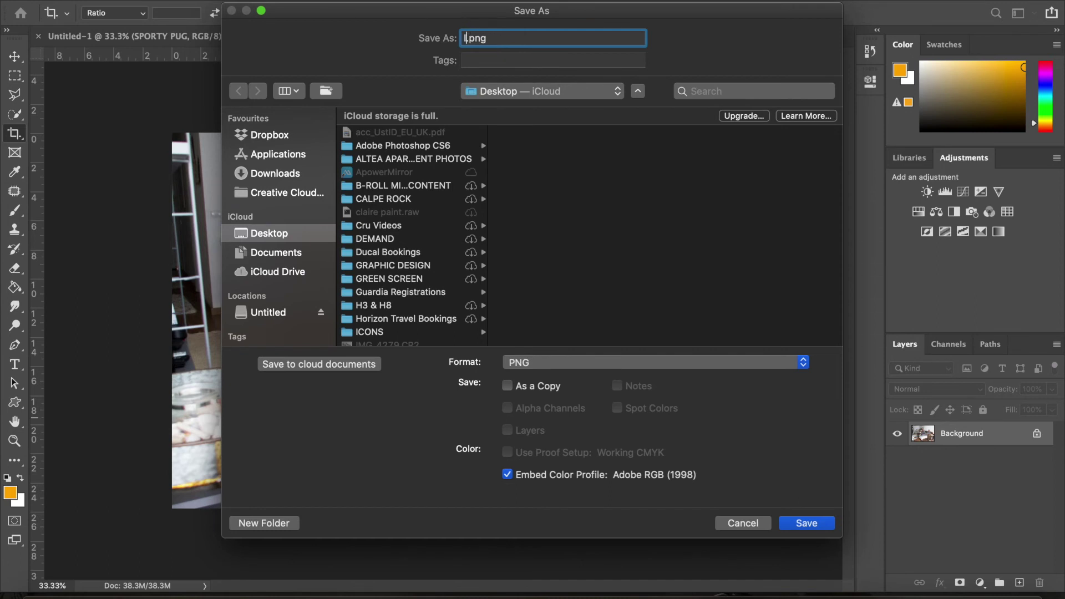
pyautogui.write('4 of m')
pyautogui.press('BackSpace')
pyautogui.write('Me')
pyautogui.click(797, 528)
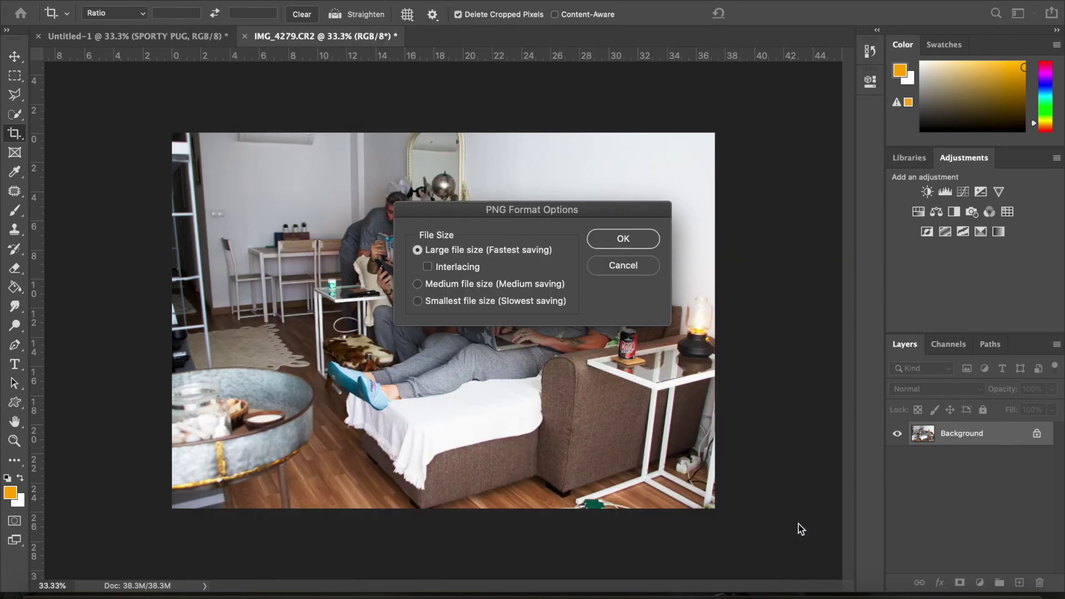
pyautogui.click(633, 247)
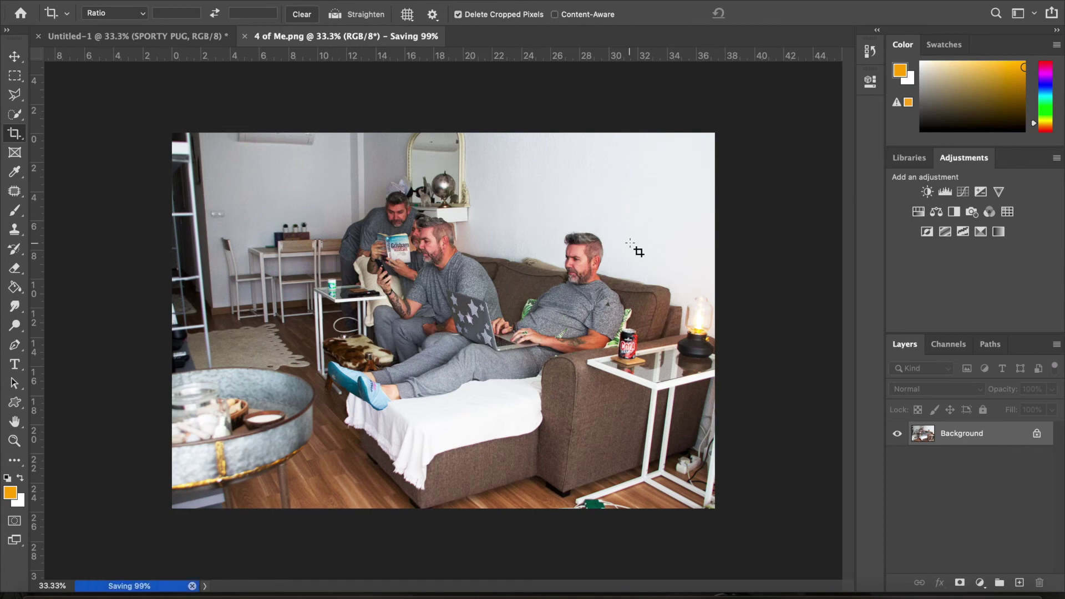